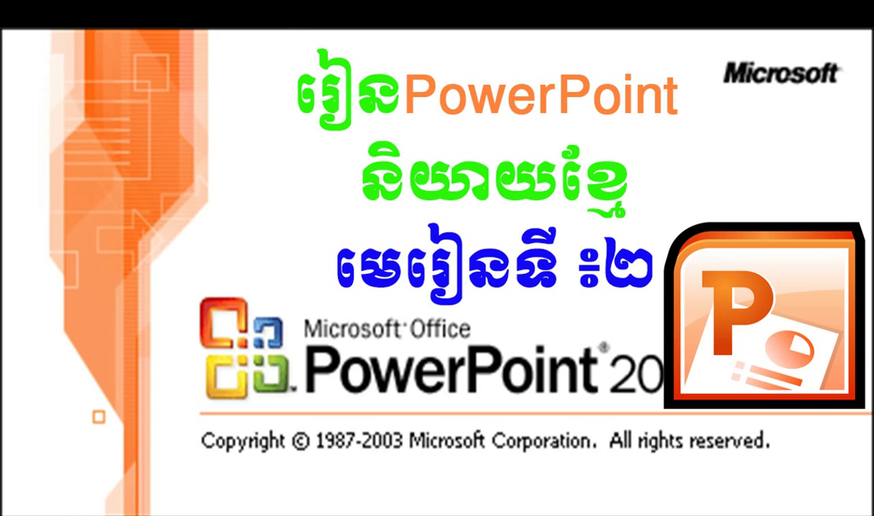
# Step: Exit the title slide's slide show and return to Normal editing view
pyautogui.press('Escape')
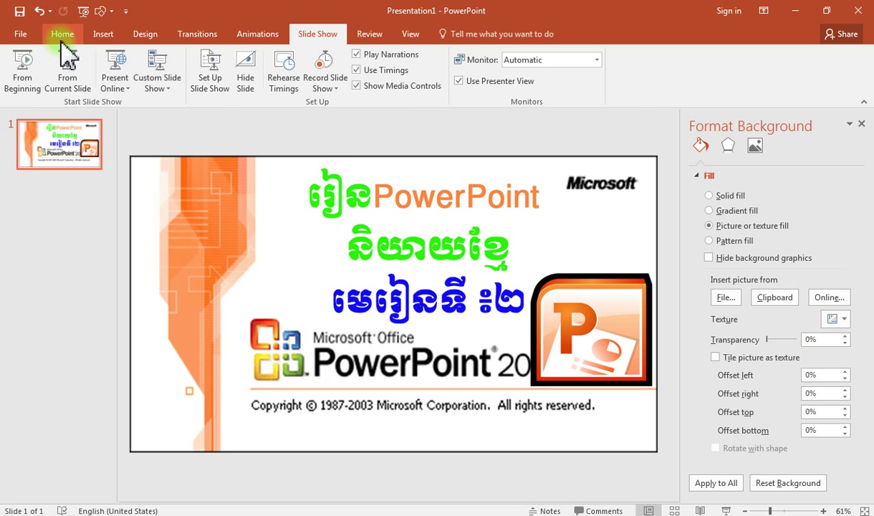
# Step: Add a new slide 2 using the Title Slide layout
pyautogui.click(62, 36)
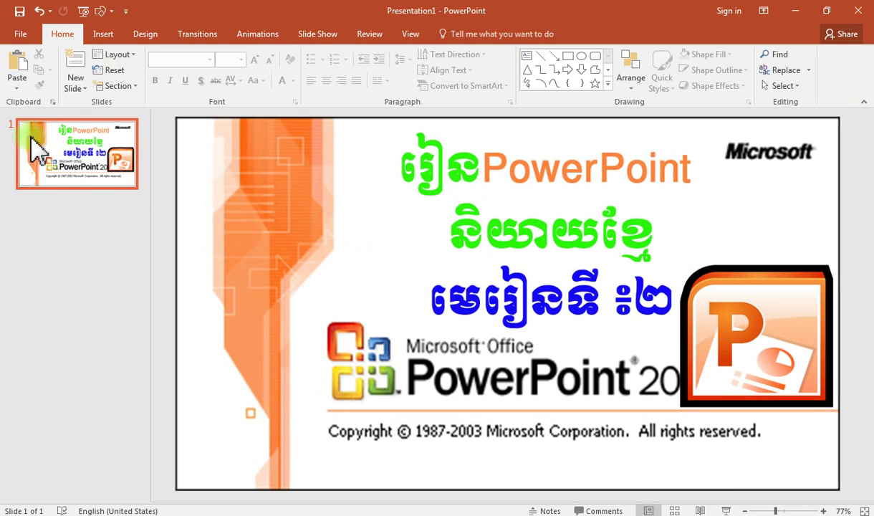
pyautogui.click(78, 86)
pyautogui.click(87, 139)
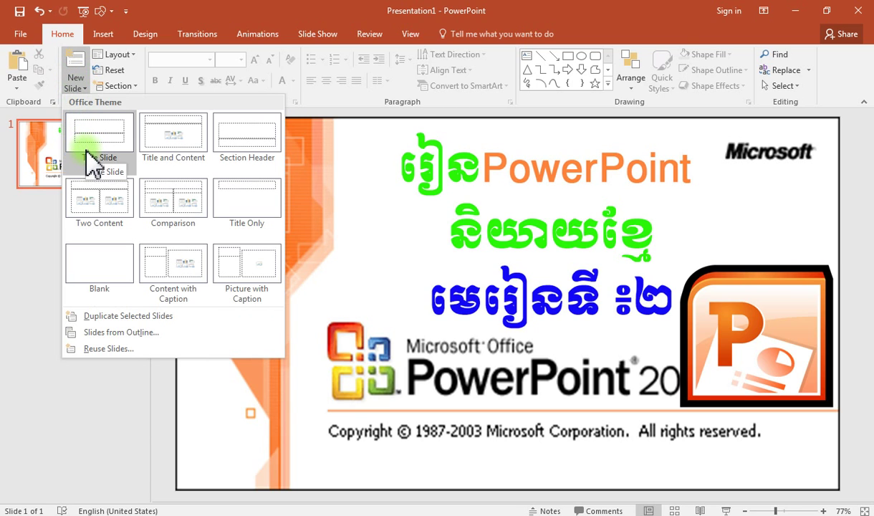
pyautogui.click(88, 140)
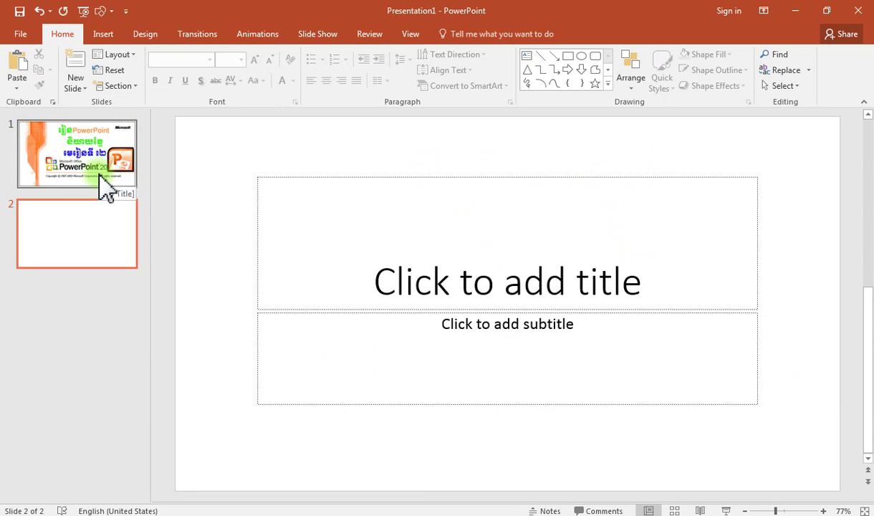
# Step: Delete the title and subtitle placeholders so slide 2 is blank
pyautogui.click(443, 176)
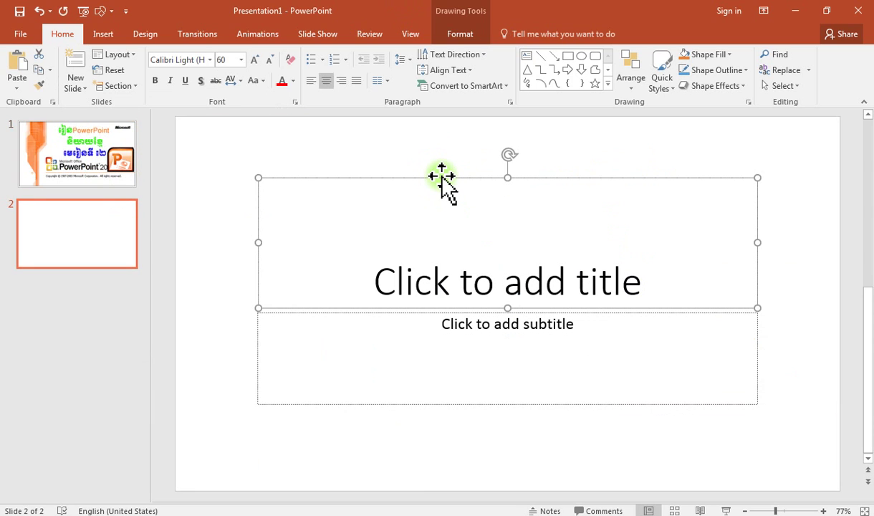
pyautogui.press('Delete')
pyautogui.click(466, 326)
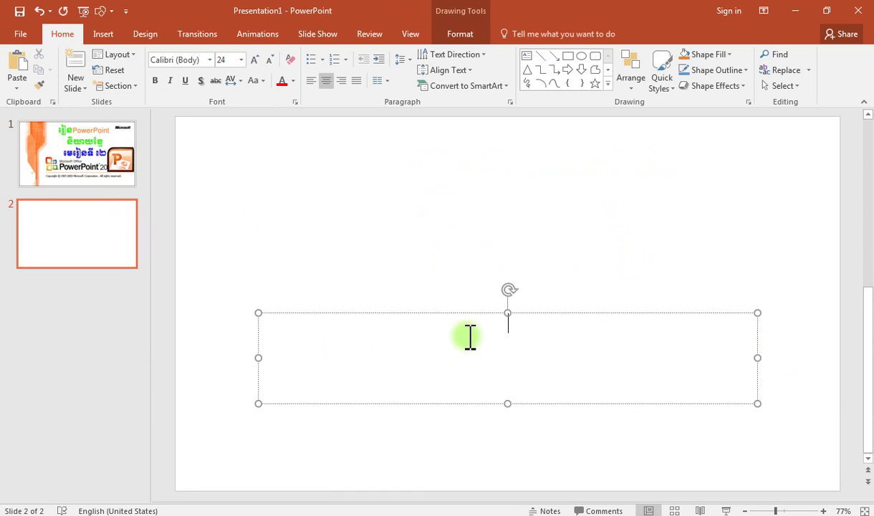
pyautogui.click(468, 313)
pyautogui.press('Delete')
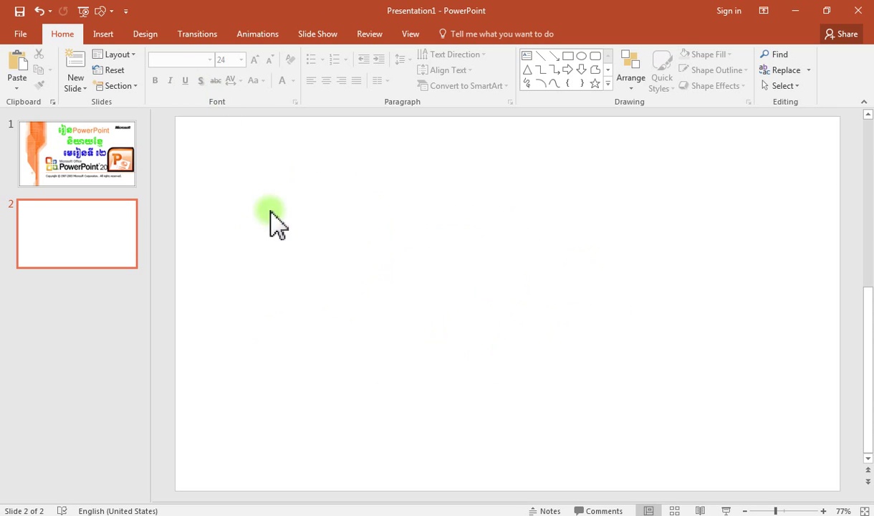
pyautogui.click(104, 35)
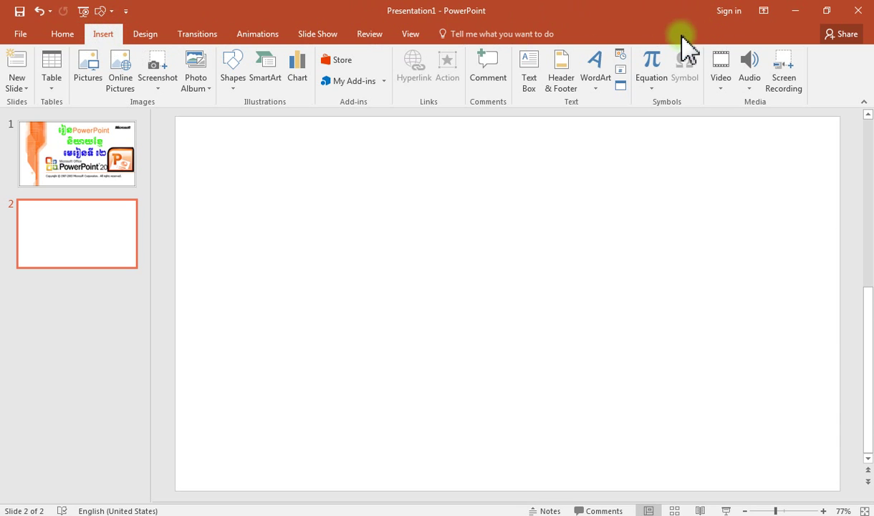
# Step: Set slide 2's background fill to Picture or texture fill, giving it a woven texture
pyautogui.click(132, 37)
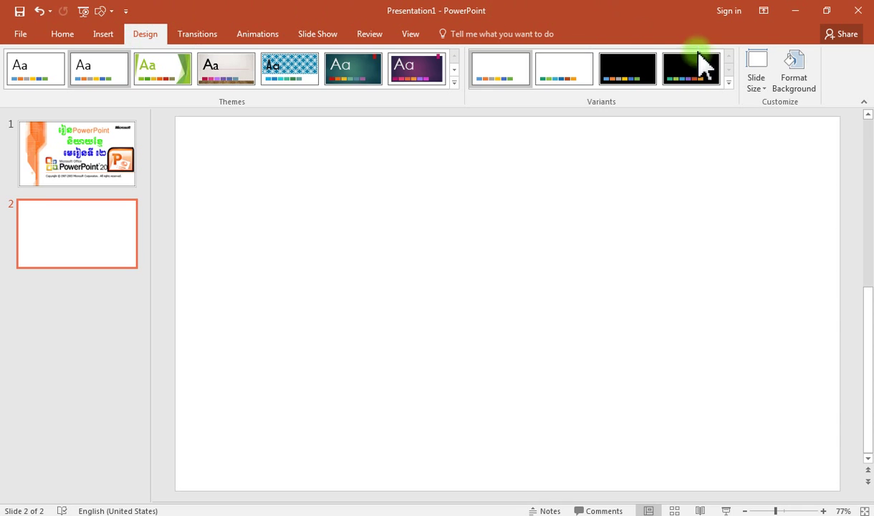
pyautogui.click(794, 78)
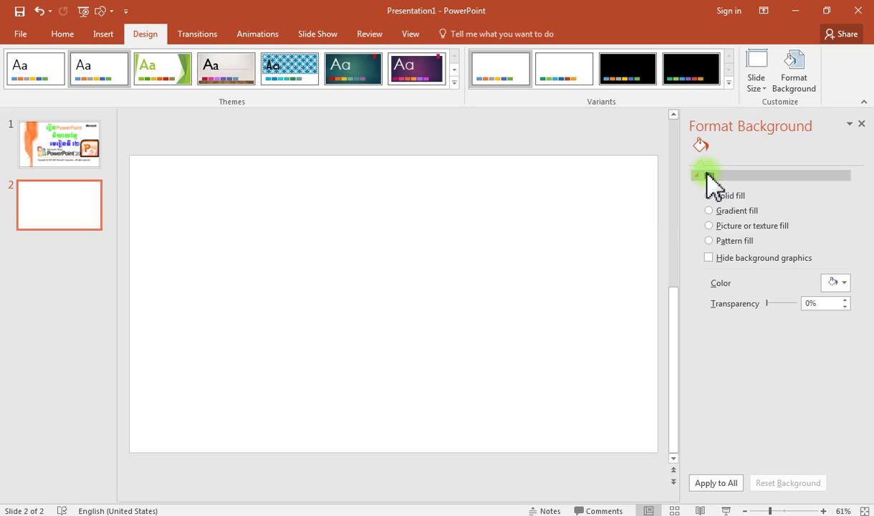
pyautogui.click(708, 176)
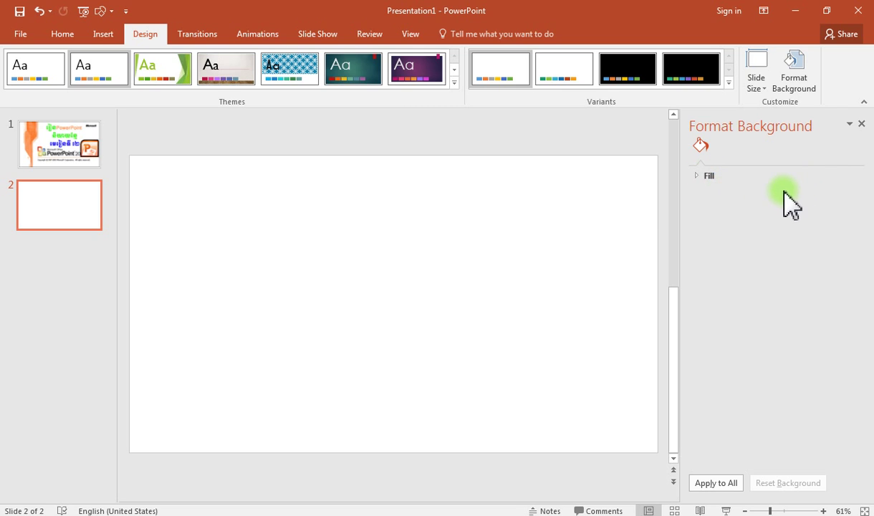
pyautogui.click(704, 177)
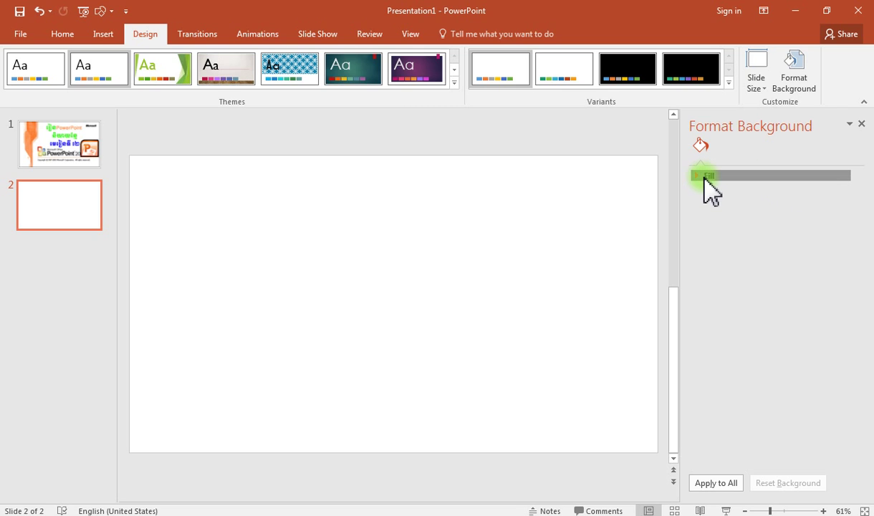
pyautogui.click(705, 179)
pyautogui.click(706, 180)
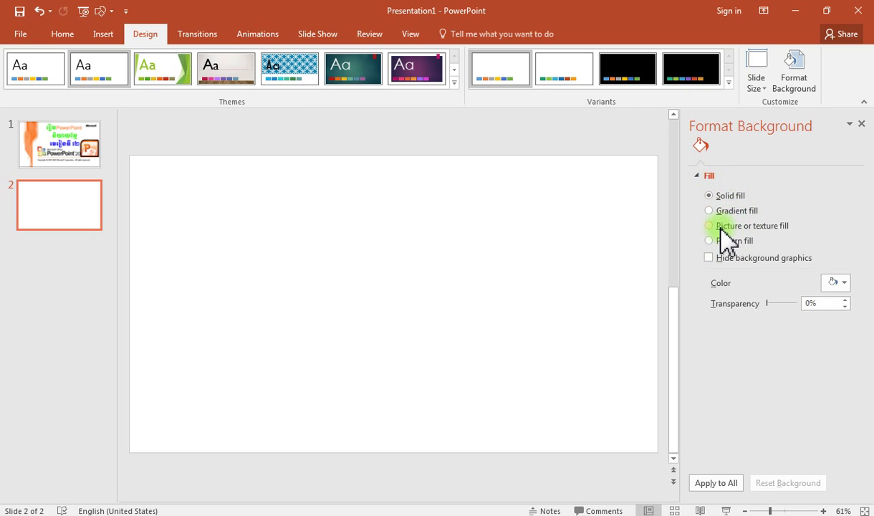
pyautogui.click(724, 236)
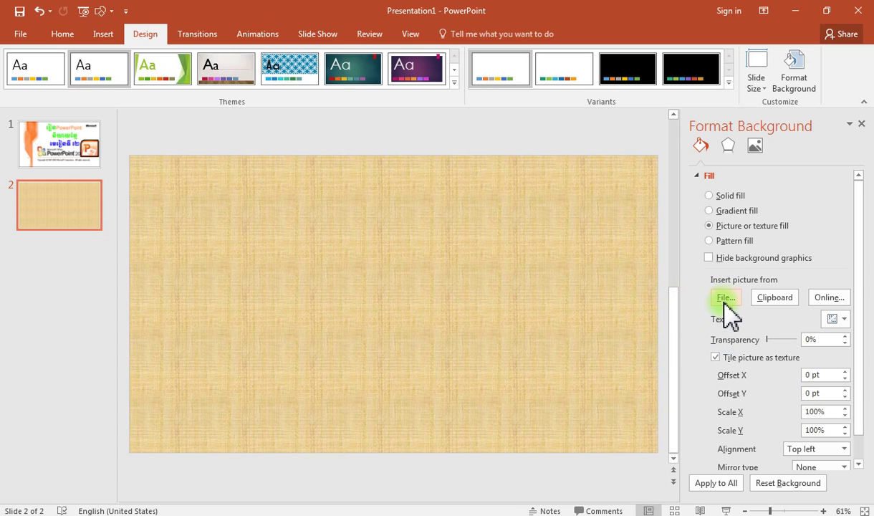
pyautogui.click(726, 297)
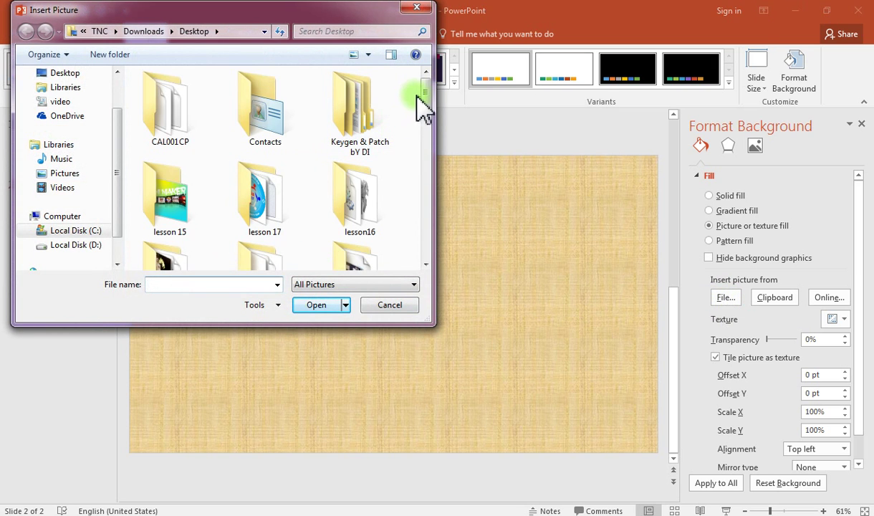
# Step: Use the Desktop photo of the cardboard figure with the remembering quote as slide 2's background
pyautogui.moveTo(425, 108)
pyautogui.mouseDown()
pyautogui.moveTo(447, 181)
pyautogui.moveTo(445, 220)
pyautogui.moveTo(426, 205)
pyautogui.mouseUp()
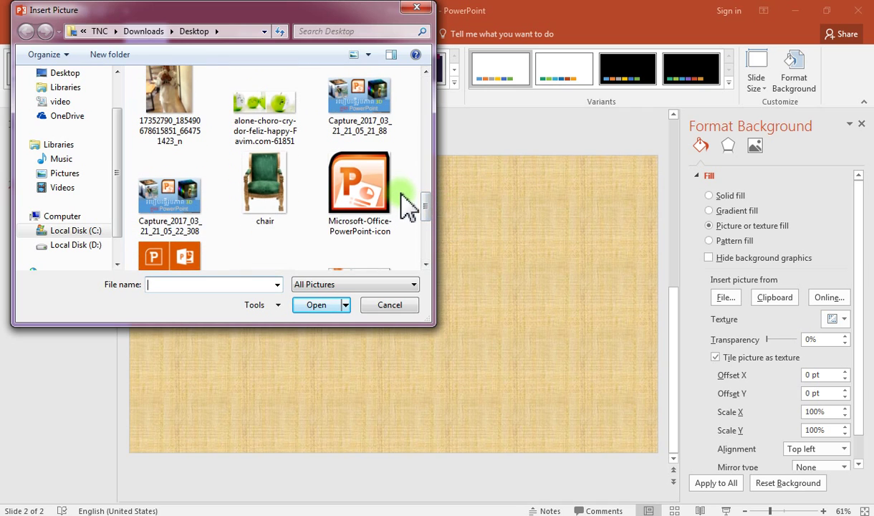
pyautogui.moveTo(426, 211); pyautogui.dragTo(428, 251)
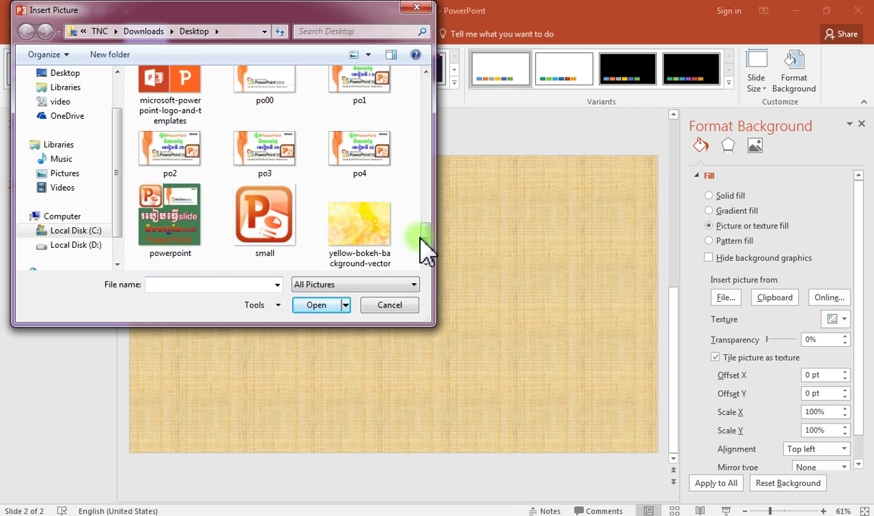
pyautogui.moveTo(425, 250)
pyautogui.mouseDown()
pyautogui.moveTo(400, 97)
pyautogui.moveTo(415, 162)
pyautogui.mouseUp()
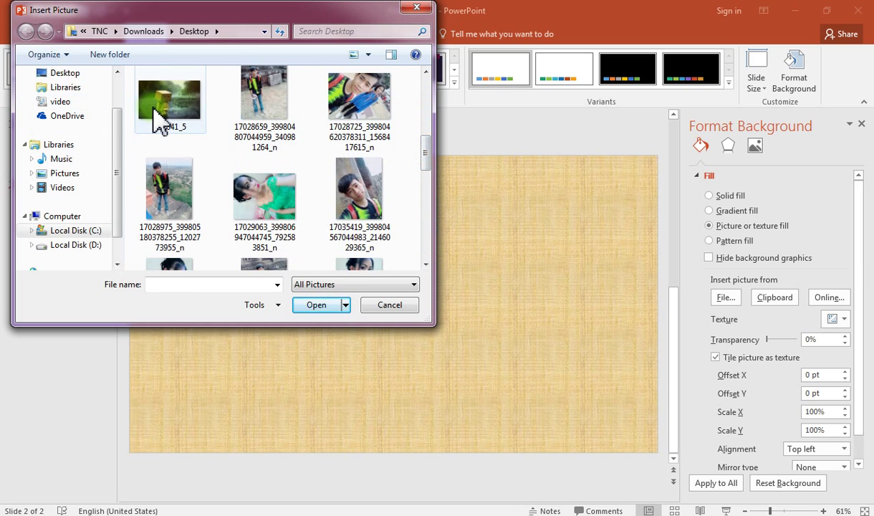
pyautogui.click(172, 129)
pyautogui.click(316, 305)
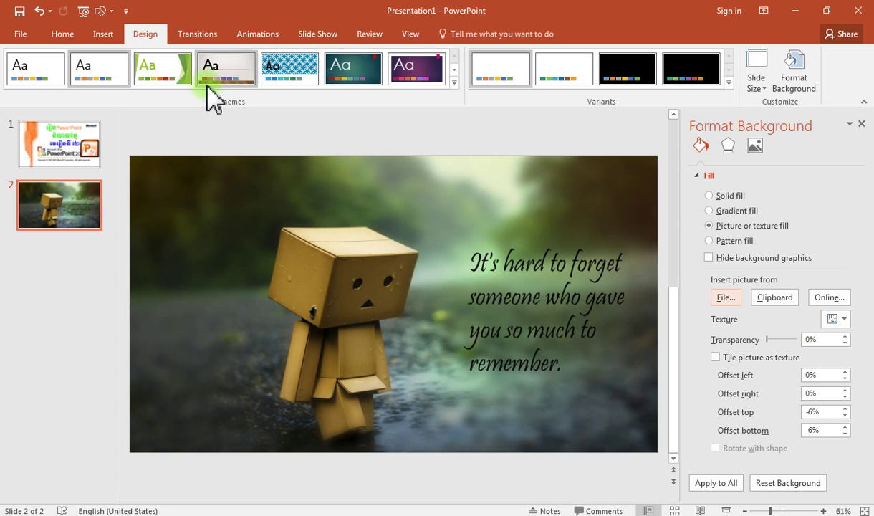
# Step: Insert the 'film maker' image from the lesson 15 folder onto slide 2 at 5.98 by 7.97 inches
pyautogui.click(108, 40)
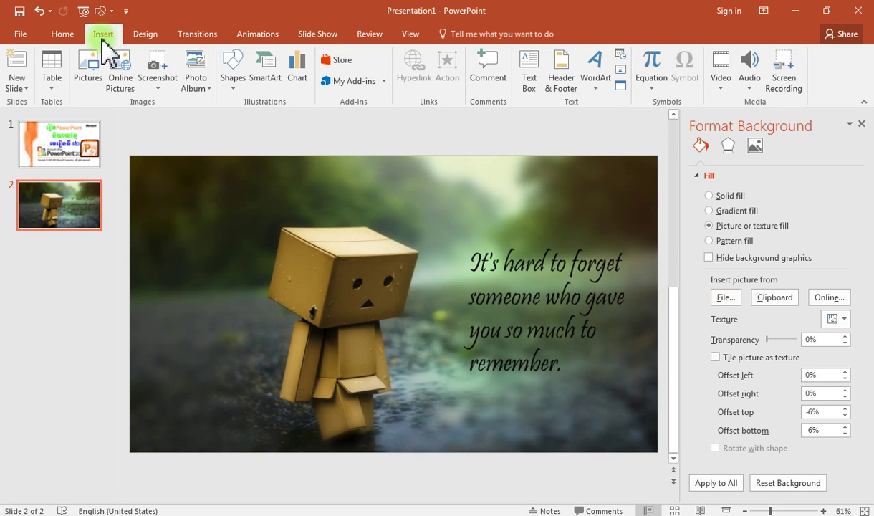
pyautogui.click(86, 72)
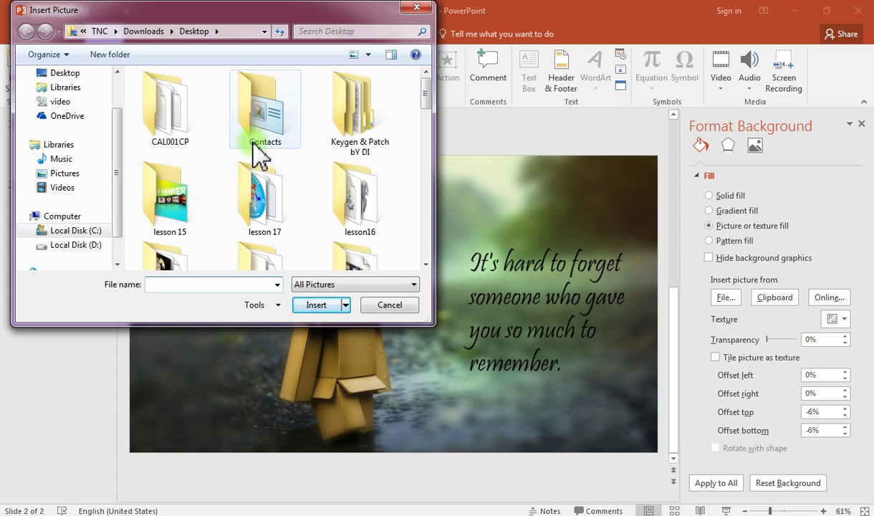
pyautogui.click(364, 126)
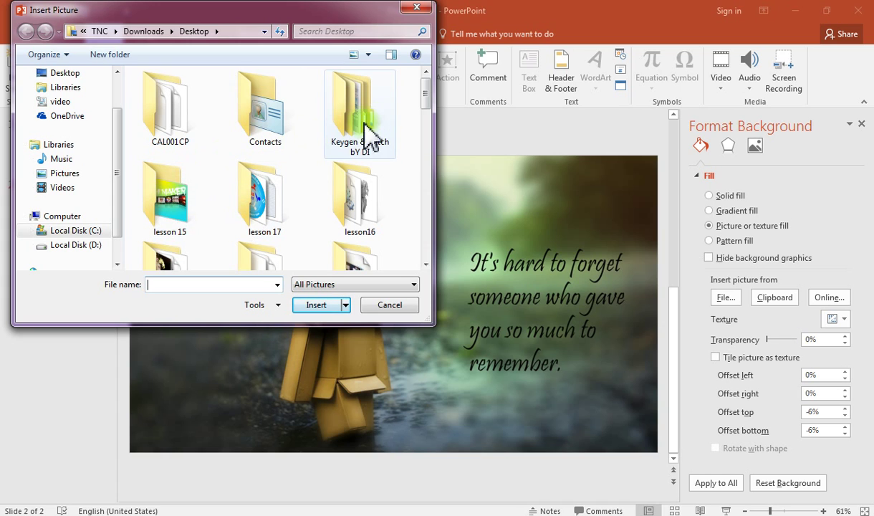
pyautogui.doubleClick(170, 195)
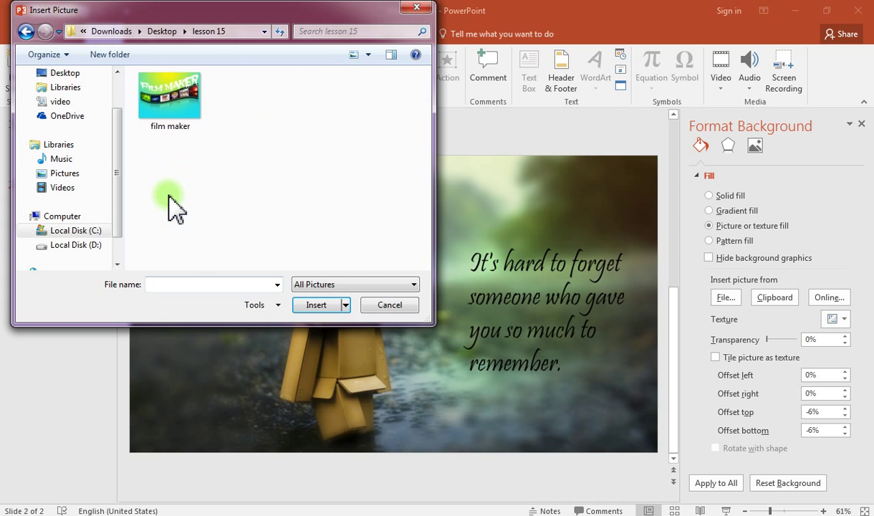
pyautogui.click(175, 99)
pyautogui.click(328, 308)
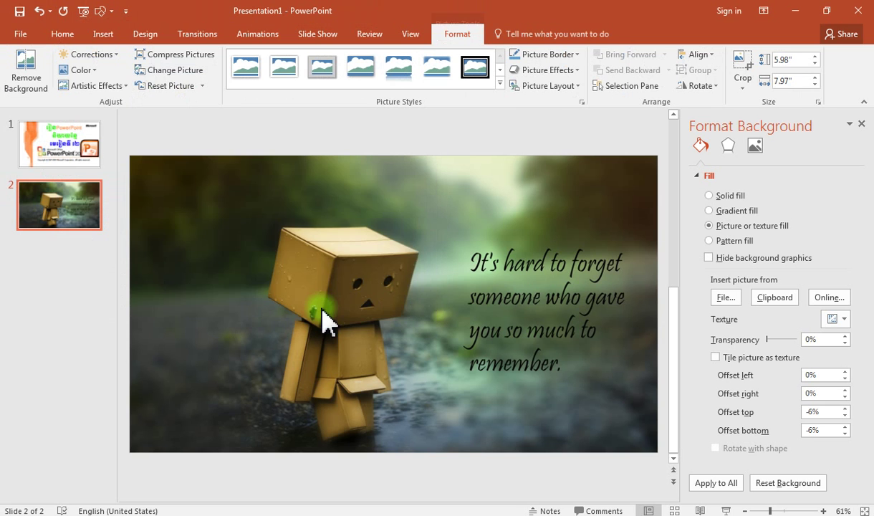
# Step: Resize the Film Maker picture to 2.84 by 3.79 inches and move it over the figure's head
pyautogui.moveTo(433, 326); pyautogui.dragTo(392, 321)
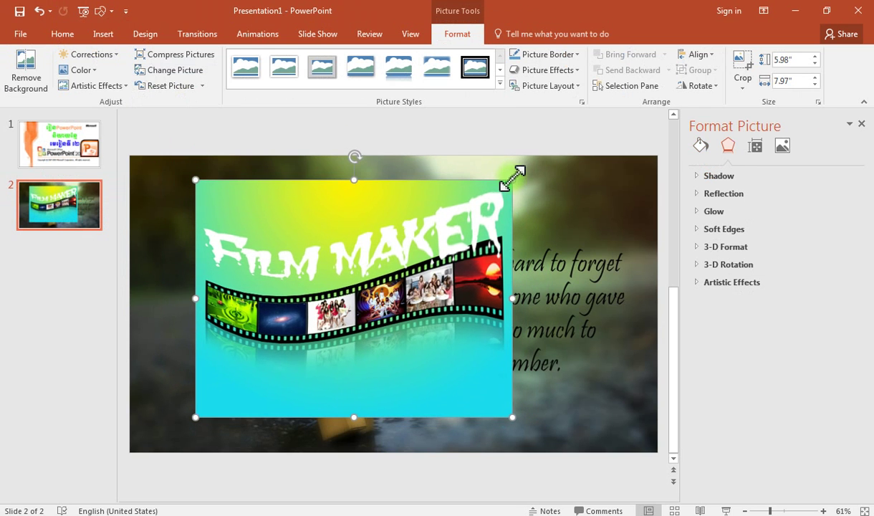
pyautogui.moveTo(511, 179); pyautogui.dragTo(366, 295)
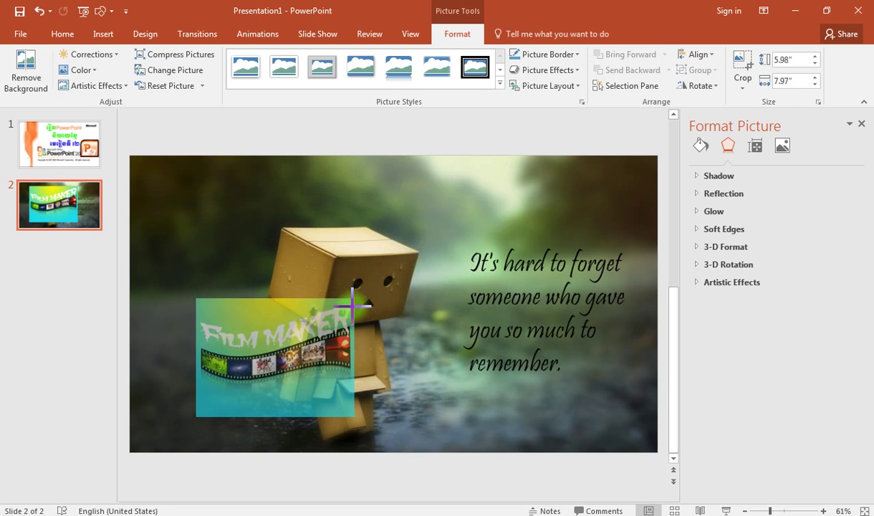
pyautogui.moveTo(365, 295); pyautogui.dragTo(347, 304)
pyautogui.moveTo(304, 367)
pyautogui.mouseDown()
pyautogui.moveTo(385, 262)
pyautogui.moveTo(369, 270)
pyautogui.moveTo(417, 265)
pyautogui.moveTo(272, 226)
pyautogui.moveTo(297, 262)
pyautogui.mouseUp()
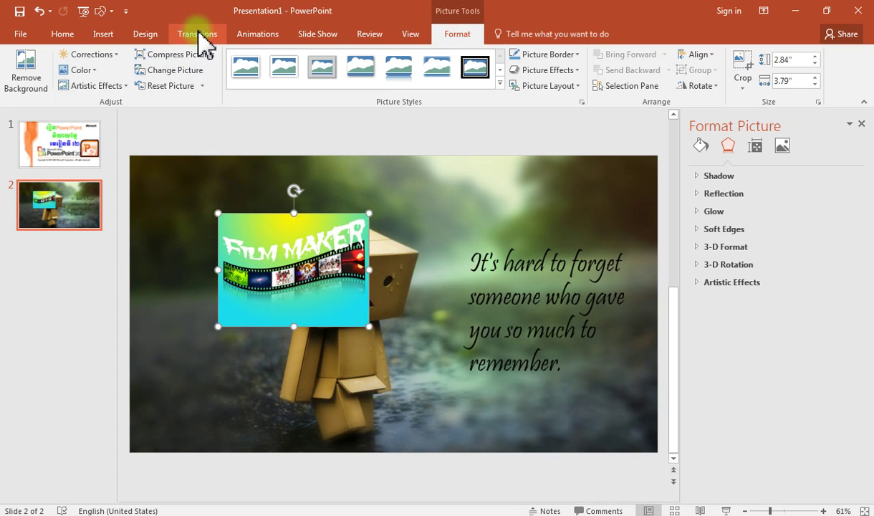
pyautogui.click(243, 37)
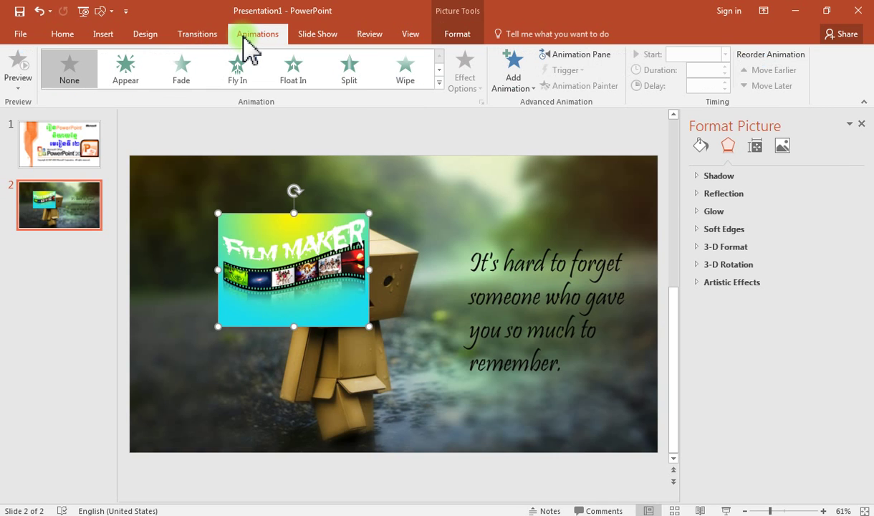
# Step: Apply the Turns motion path to the Film Maker picture with the Down Right direction
pyautogui.click(440, 69)
pyautogui.click(439, 70)
pyautogui.click(439, 69)
pyautogui.click(439, 69)
pyautogui.click(440, 70)
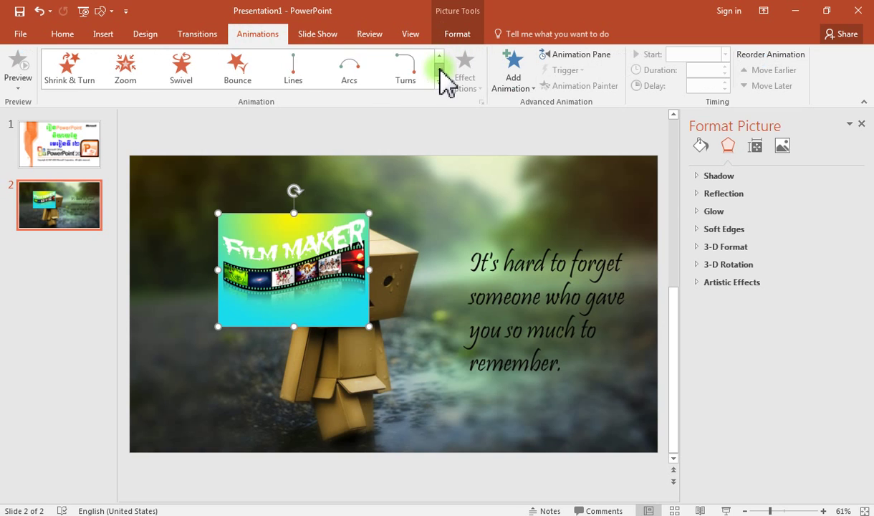
pyautogui.click(405, 72)
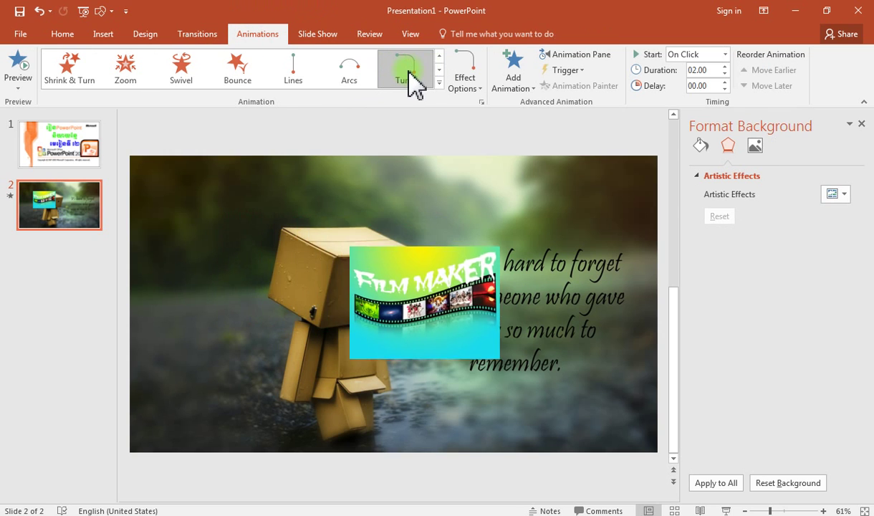
pyautogui.click(466, 72)
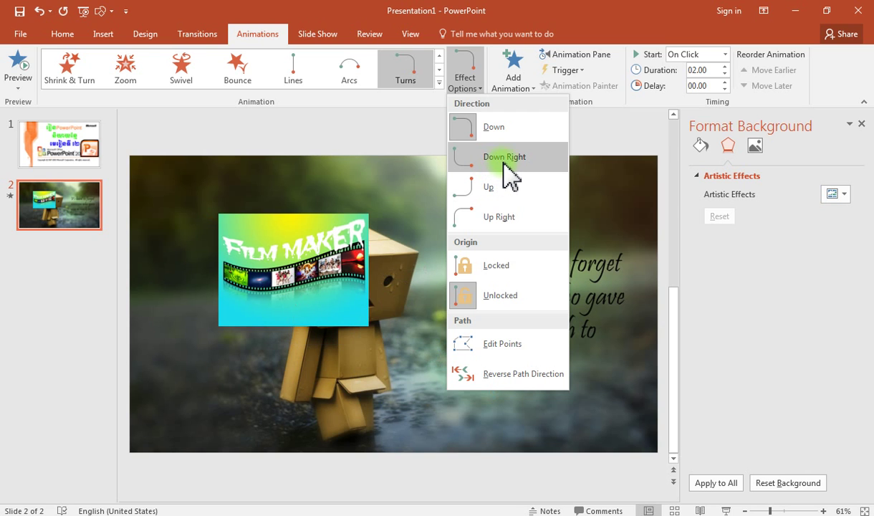
pyautogui.click(504, 163)
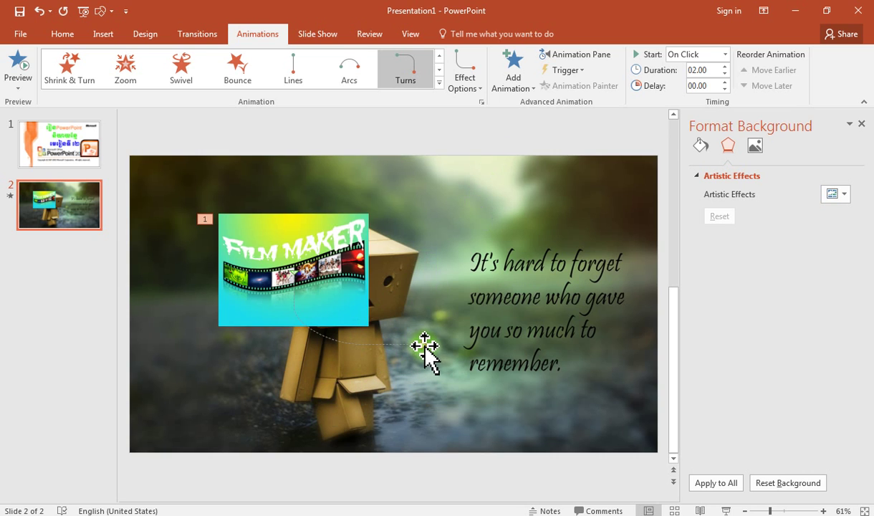
# Step: Drag the Turns path's end point to the slide's lower right and preview the animation
pyautogui.click(425, 347)
pyautogui.moveTo(425, 345)
pyautogui.mouseDown()
pyautogui.moveTo(579, 402)
pyautogui.moveTo(582, 394)
pyautogui.mouseUp()
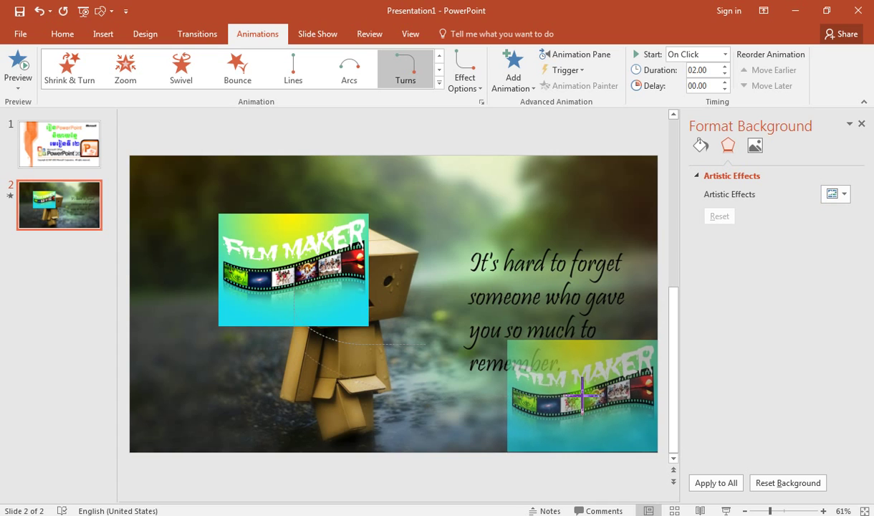
pyautogui.click(584, 408)
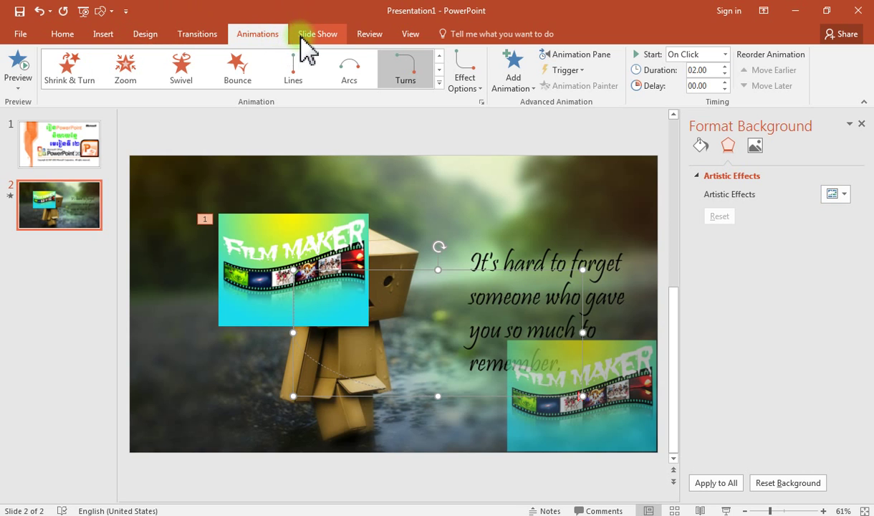
pyautogui.click(18, 69)
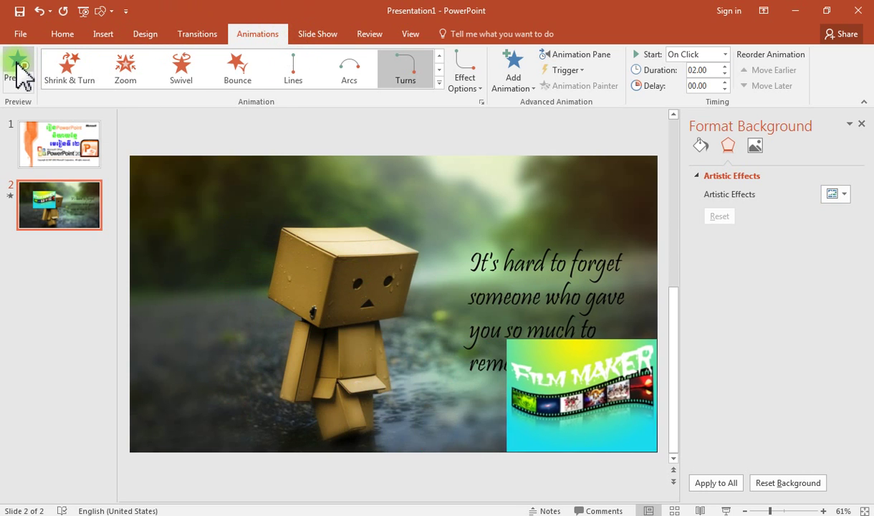
pyautogui.click(20, 72)
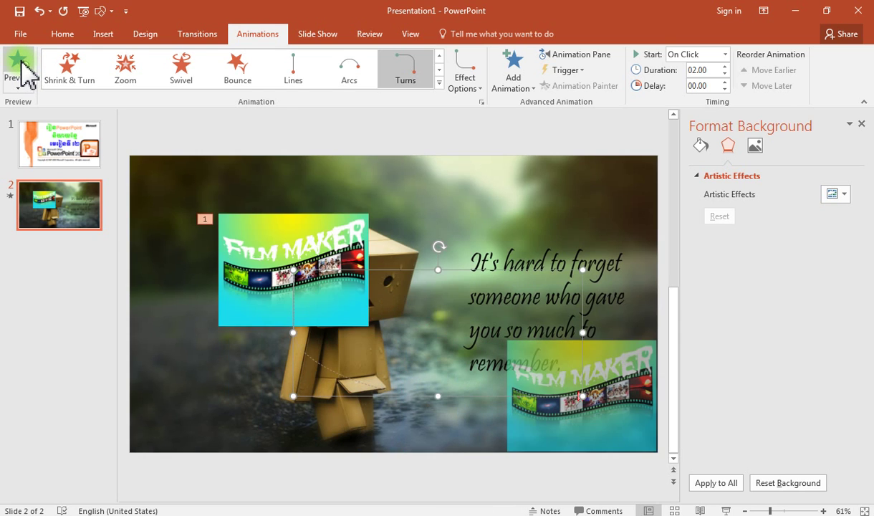
pyautogui.click(20, 72)
pyautogui.click(102, 36)
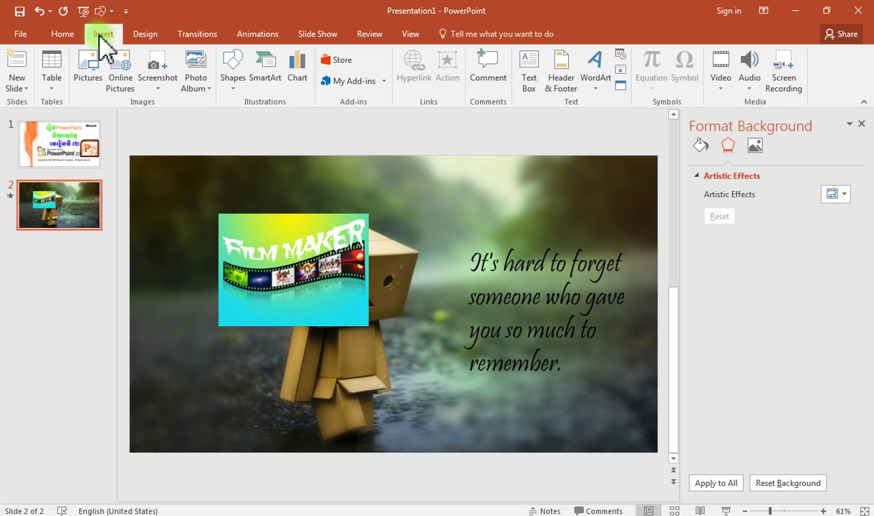
# Step: Insert the portrait JPEG from the Desktop onto slide 2 at 6.67 by 5 inches
pyautogui.click(88, 70)
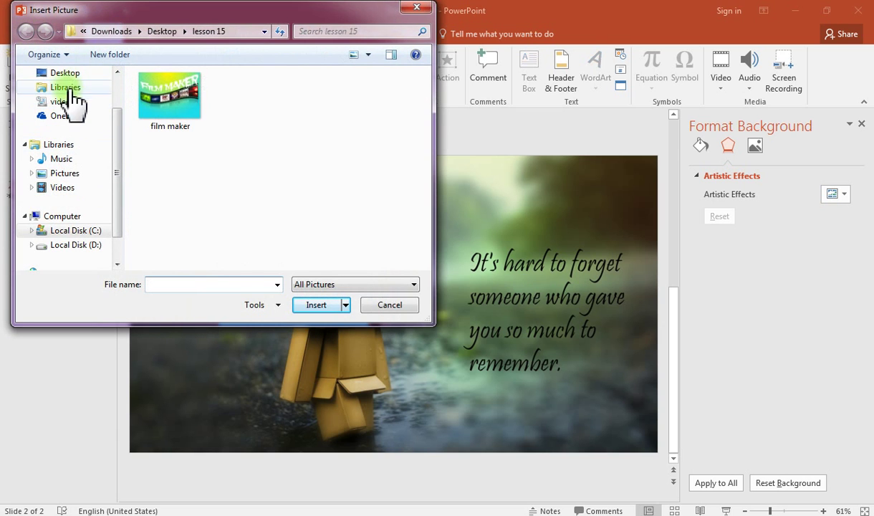
pyautogui.click(65, 74)
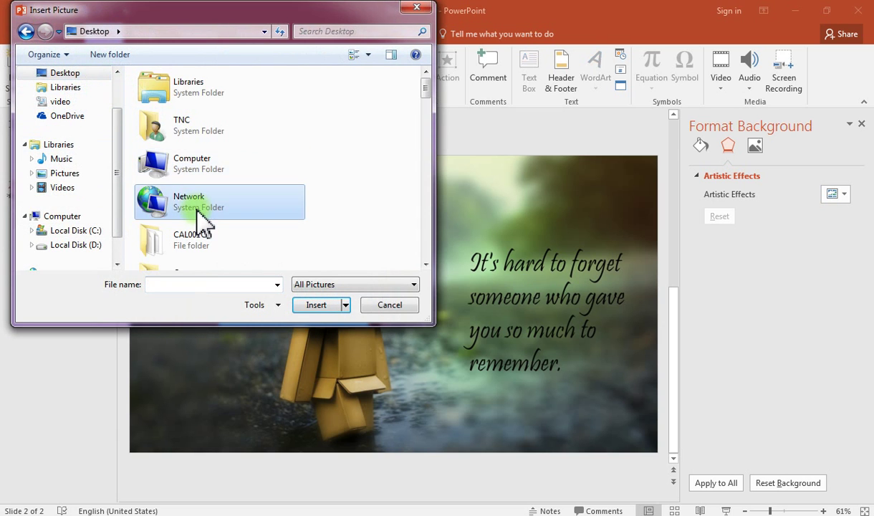
pyautogui.scroll(-5, 203, 215)
pyautogui.scroll(-3, 195, 208)
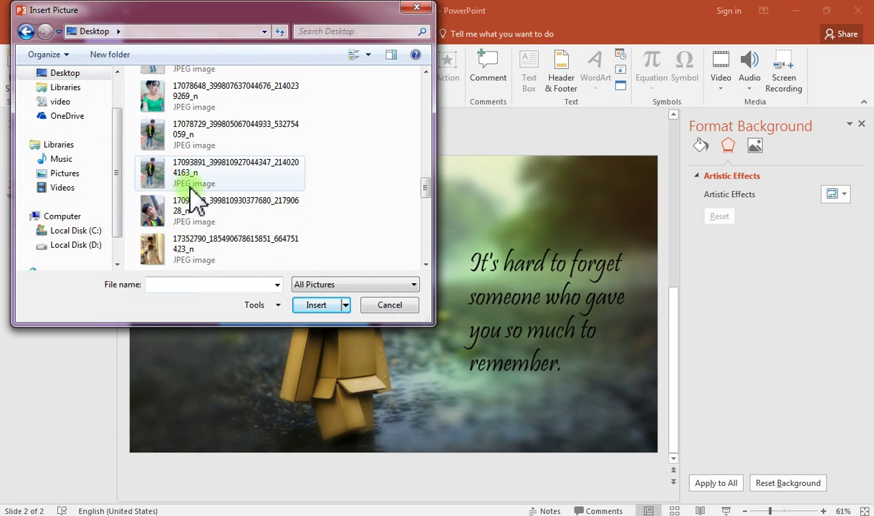
pyautogui.click(205, 214)
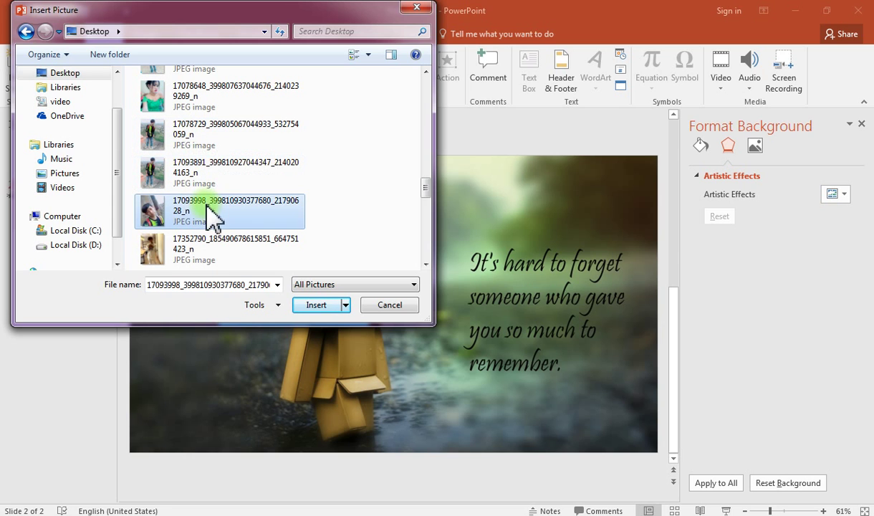
pyautogui.click(319, 307)
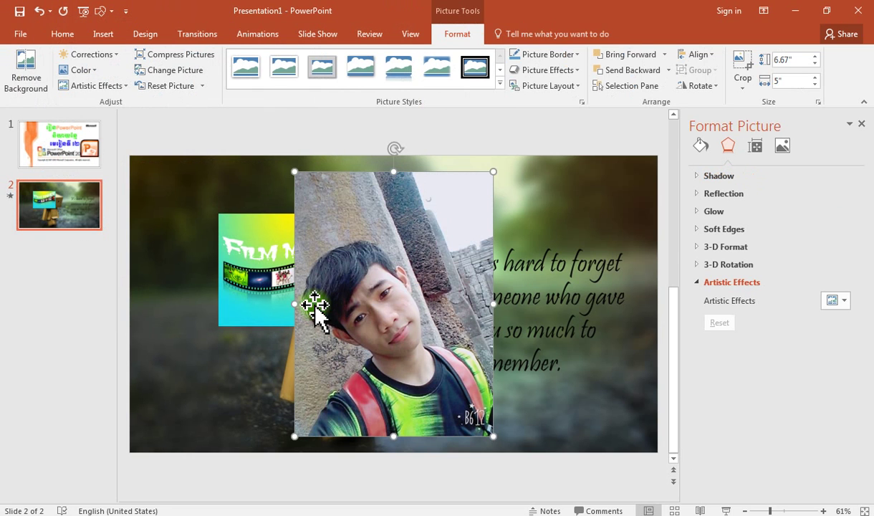
# Step: Resize the portrait photo to 3.76 by 2.82 inches and place it just past the slide's right edge
pyautogui.moveTo(494, 172)
pyautogui.mouseDown()
pyautogui.moveTo(453, 353)
pyautogui.moveTo(397, 437)
pyautogui.moveTo(400, 400)
pyautogui.mouseUp()
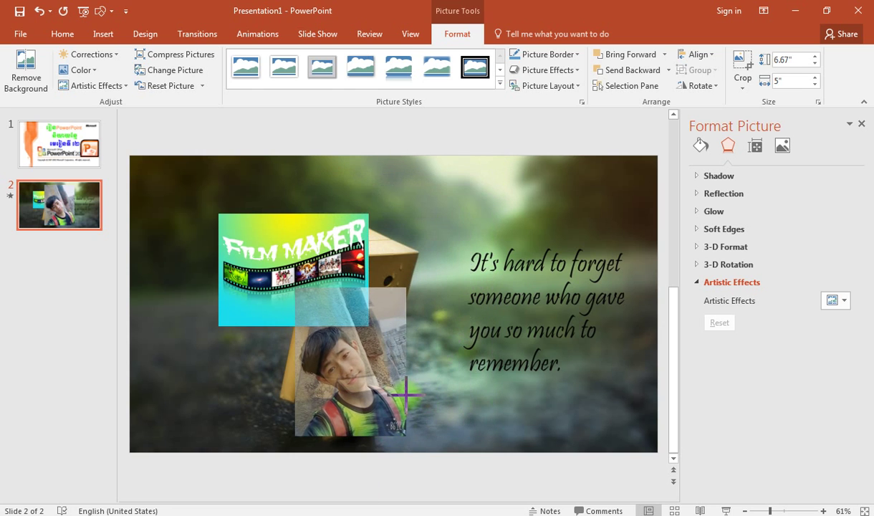
pyautogui.moveTo(371, 370)
pyautogui.mouseDown()
pyautogui.moveTo(440, 330)
pyautogui.moveTo(521, 250)
pyautogui.moveTo(513, 247)
pyautogui.moveTo(661, 293)
pyautogui.mouseUp()
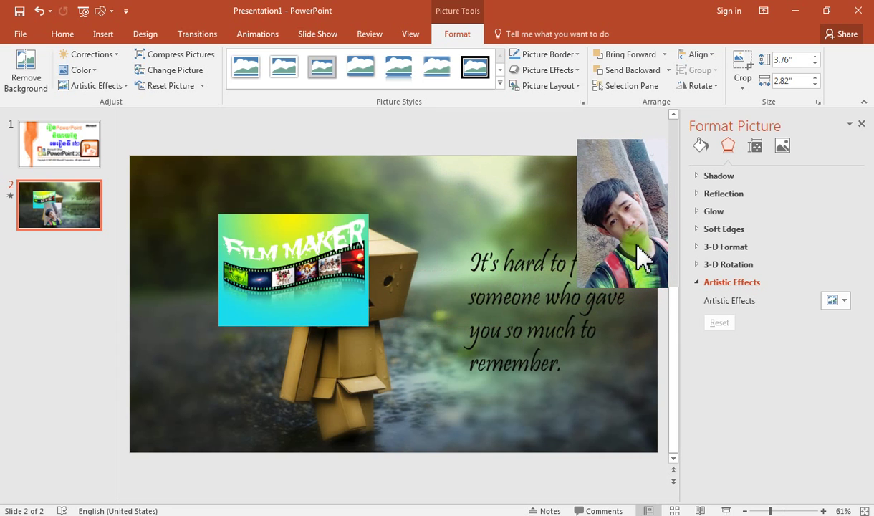
pyautogui.moveTo(660, 293); pyautogui.dragTo(644, 253)
pyautogui.click(862, 126)
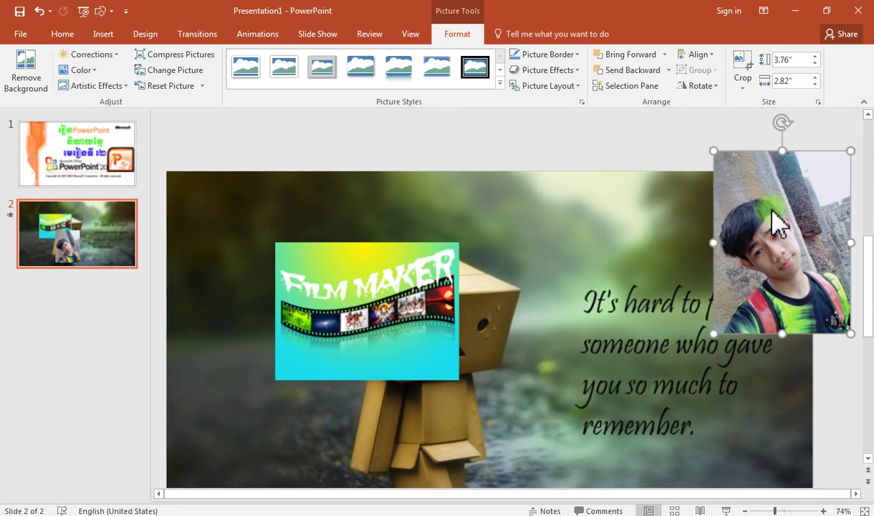
pyautogui.moveTo(775, 221)
pyautogui.mouseDown()
pyautogui.moveTo(862, 203)
pyautogui.moveTo(845, 203)
pyautogui.mouseUp()
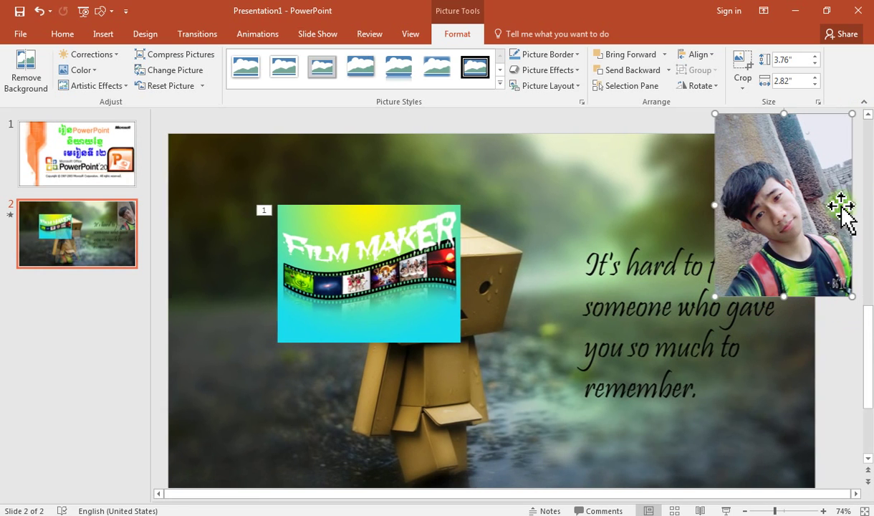
pyautogui.moveTo(781, 230); pyautogui.dragTo(827, 223)
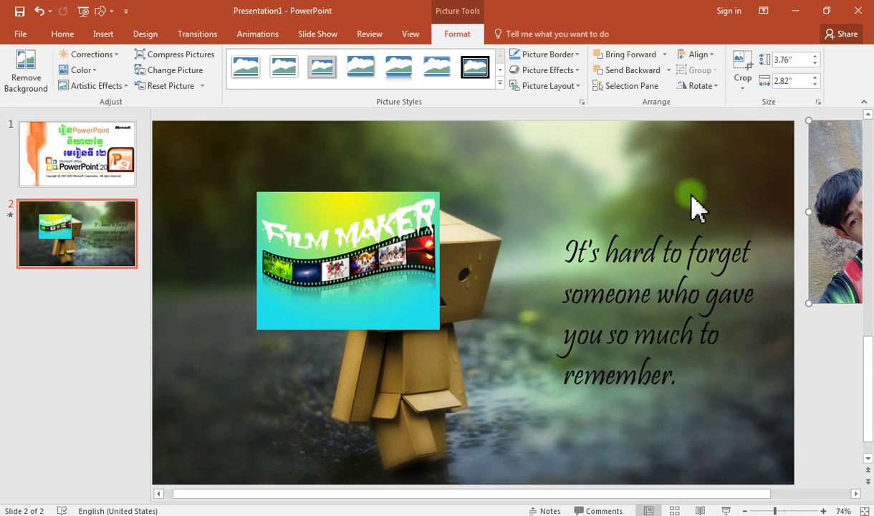
pyautogui.click(258, 34)
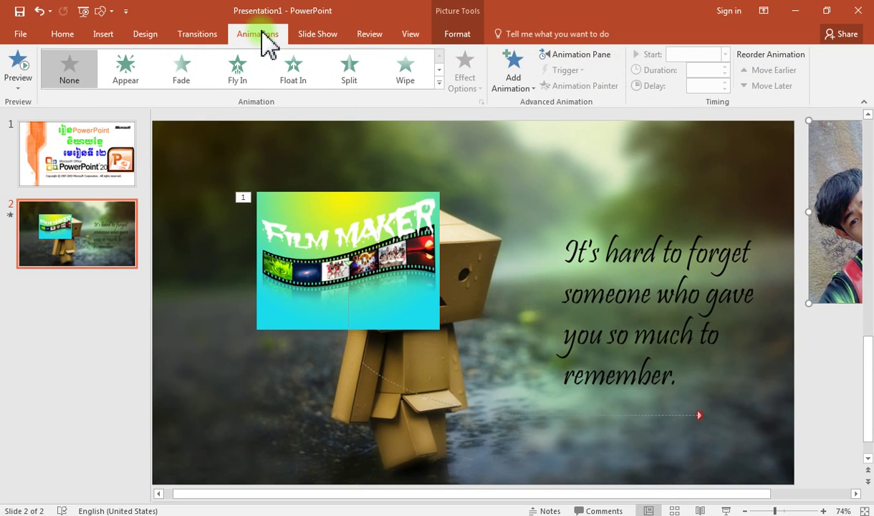
# Step: Apply the Lines motion path from the animation gallery to the portrait photo
pyautogui.click(440, 69)
pyautogui.click(440, 69)
pyautogui.click(440, 69)
pyautogui.click(440, 70)
pyautogui.click(440, 70)
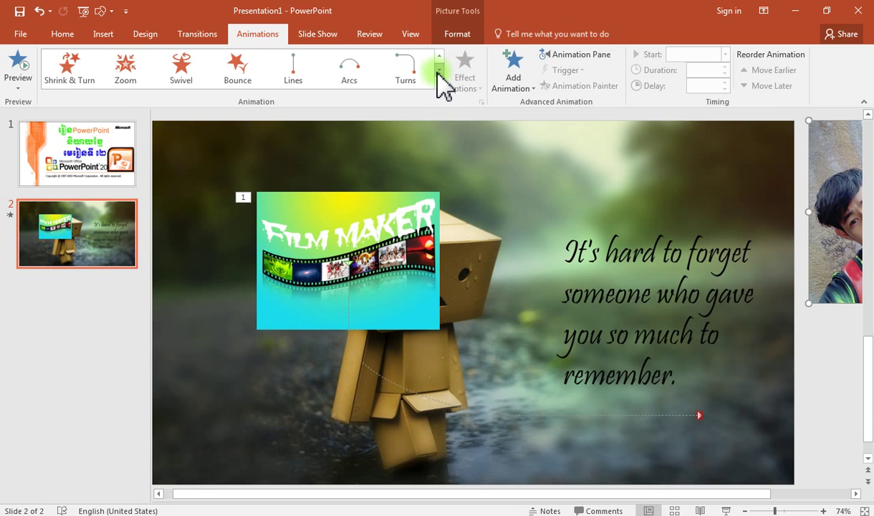
pyautogui.click(293, 75)
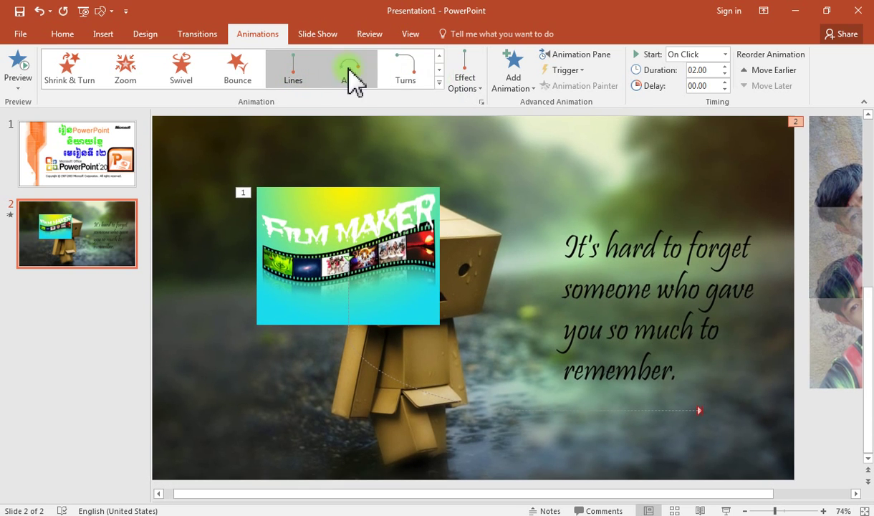
# Step: Set the path direction to Left, drag its end to the upper-left corner, and preview
pyautogui.click(469, 77)
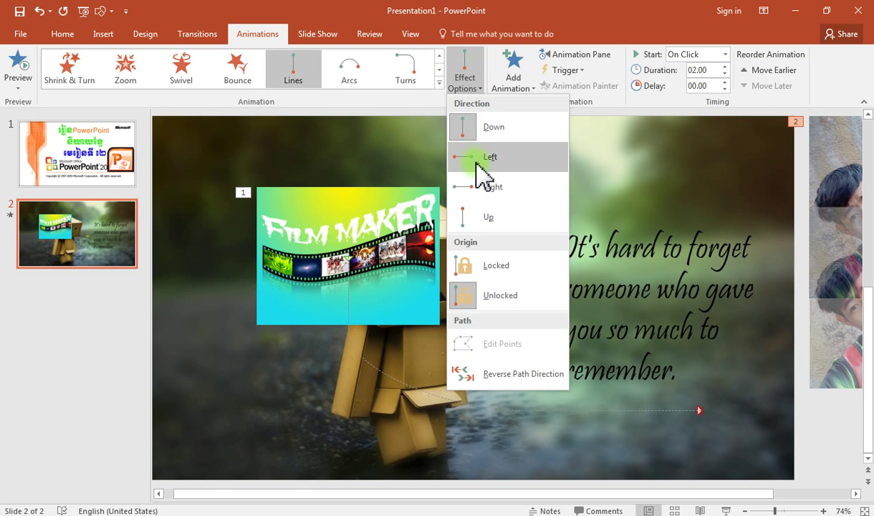
pyautogui.click(482, 156)
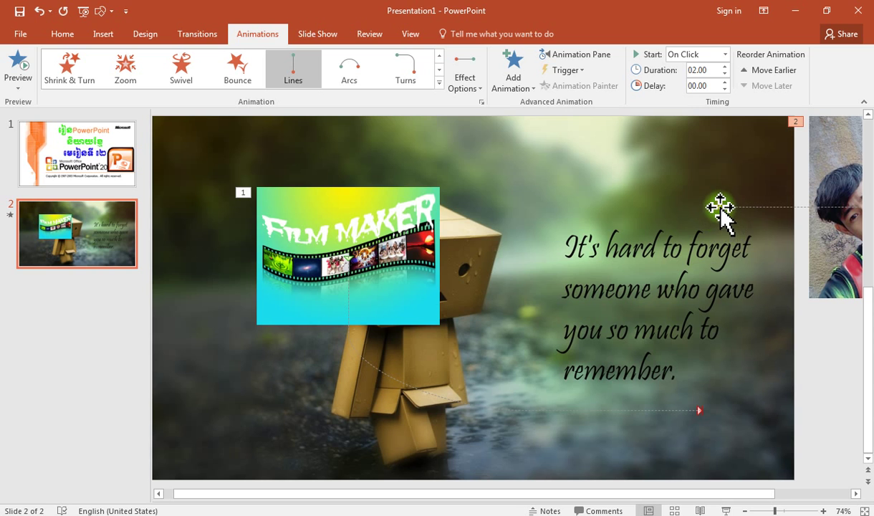
pyautogui.click(720, 208)
pyautogui.moveTo(716, 207)
pyautogui.mouseDown()
pyautogui.moveTo(322, 197)
pyautogui.moveTo(189, 213)
pyautogui.moveTo(221, 218)
pyautogui.mouseUp()
pyautogui.click(19, 66)
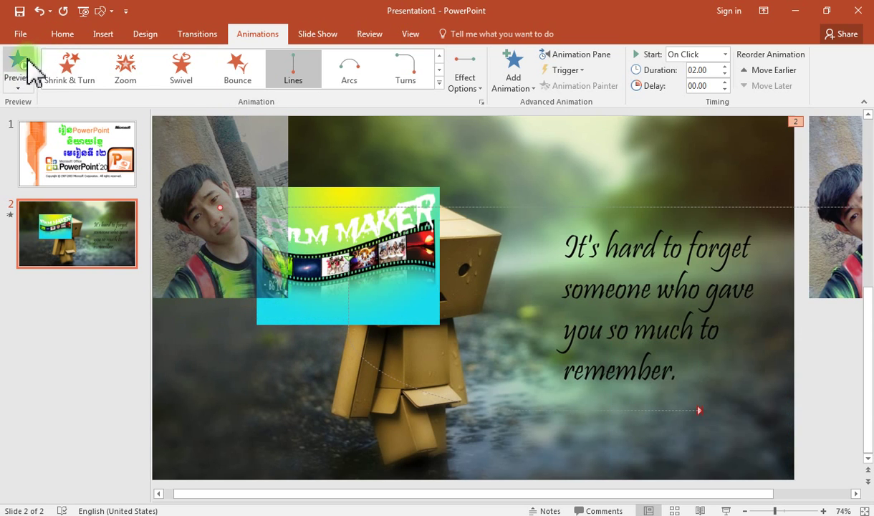
pyautogui.click(22, 75)
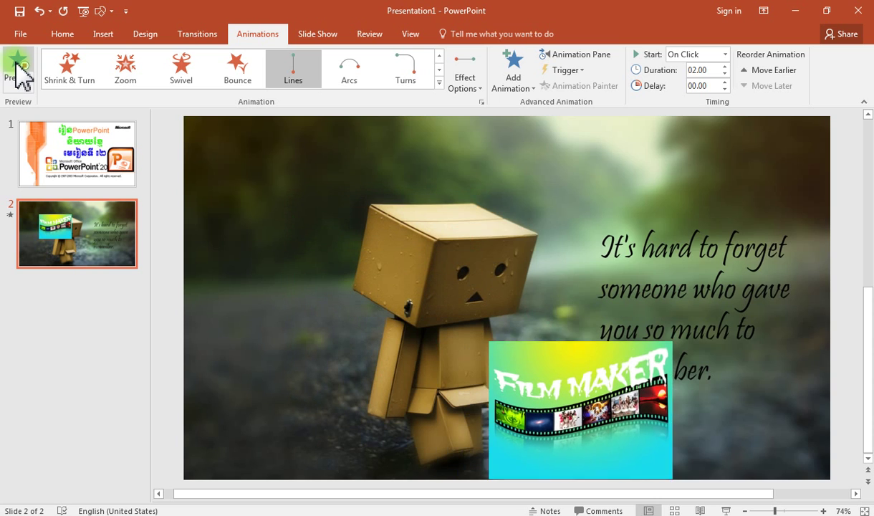